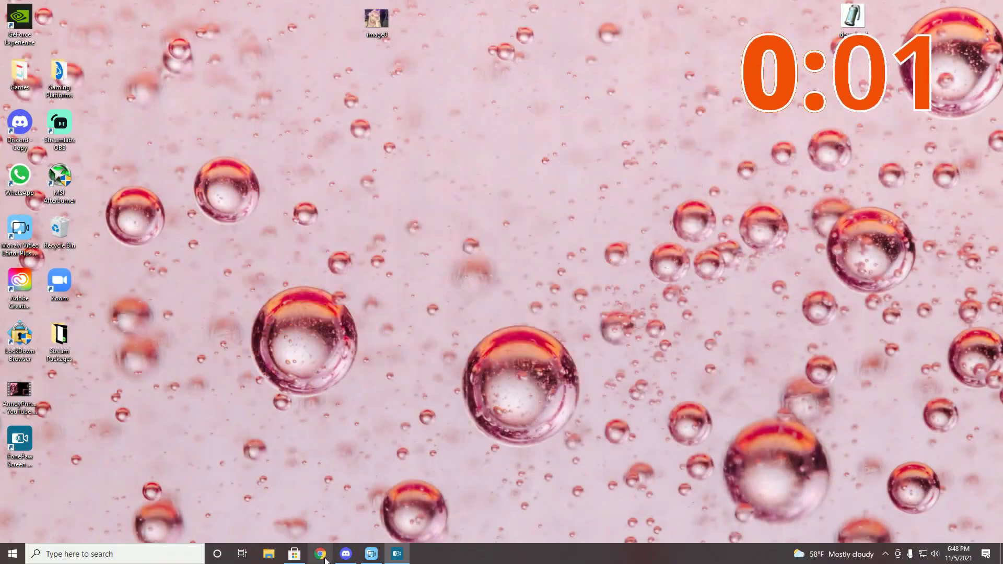
Open the Mix It Up website at mixitupapp.com in Chrome and look through its home page.
left_click(320, 554)
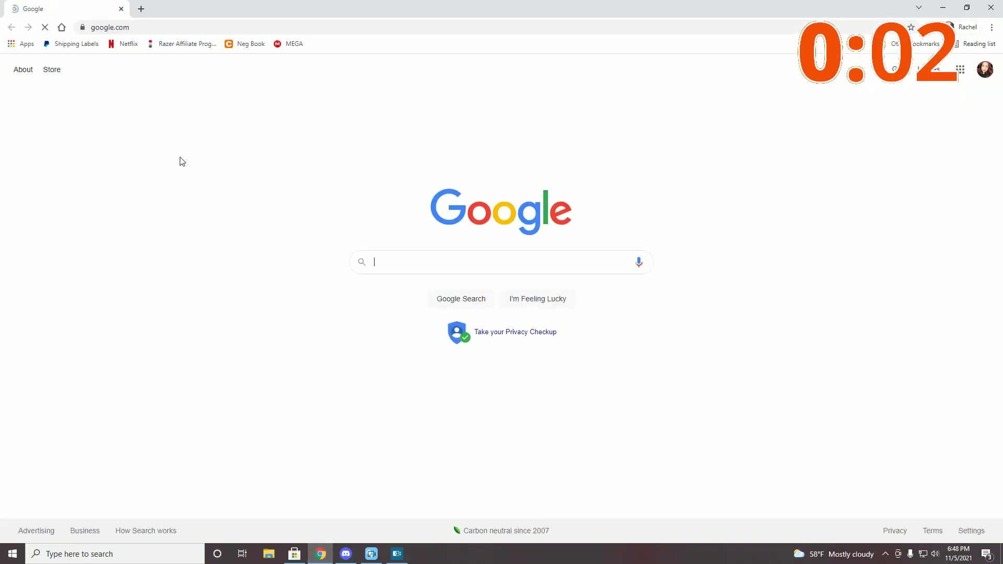
left_click(135, 26)
type("mixi")
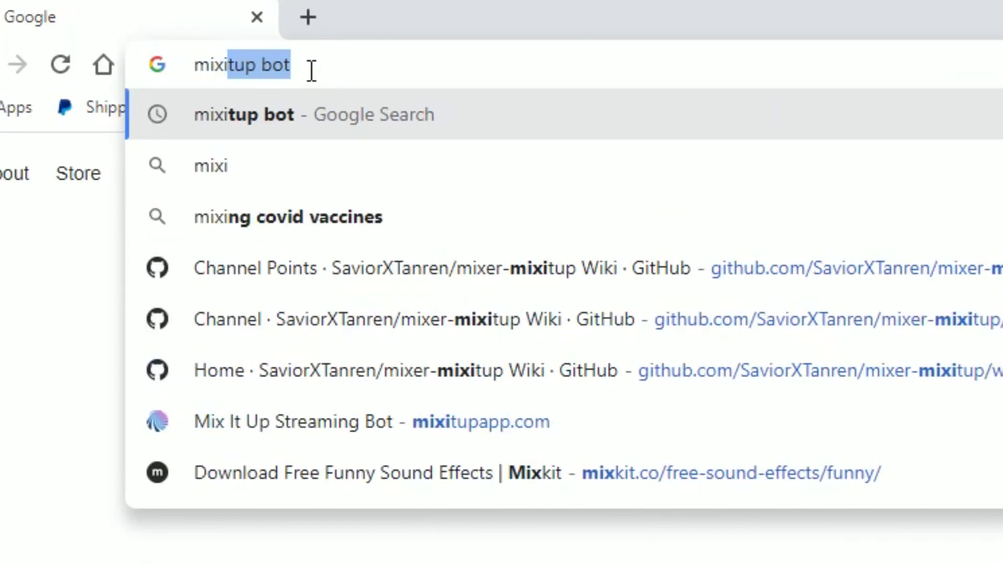
type("tupapp")
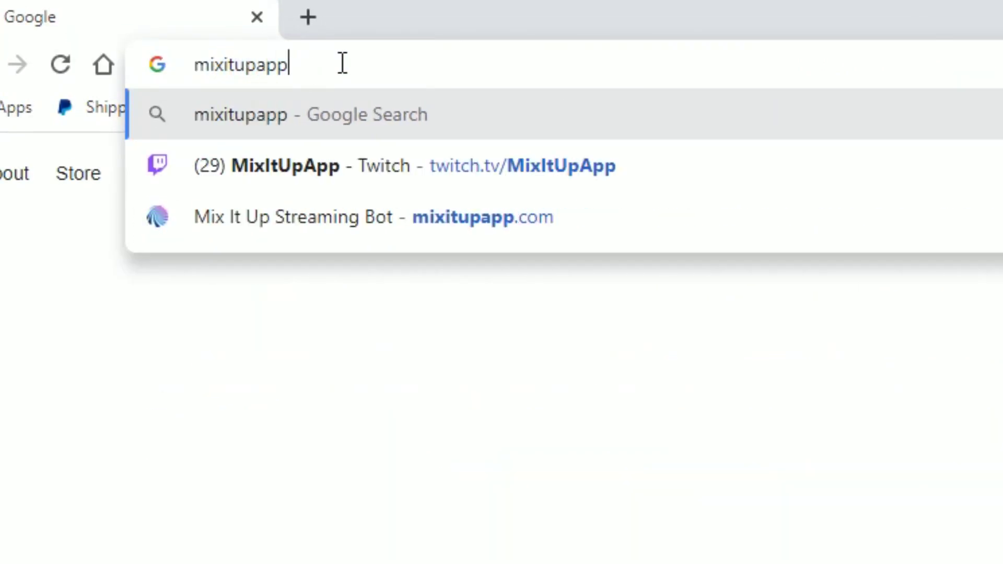
type(".c")
key("Return")
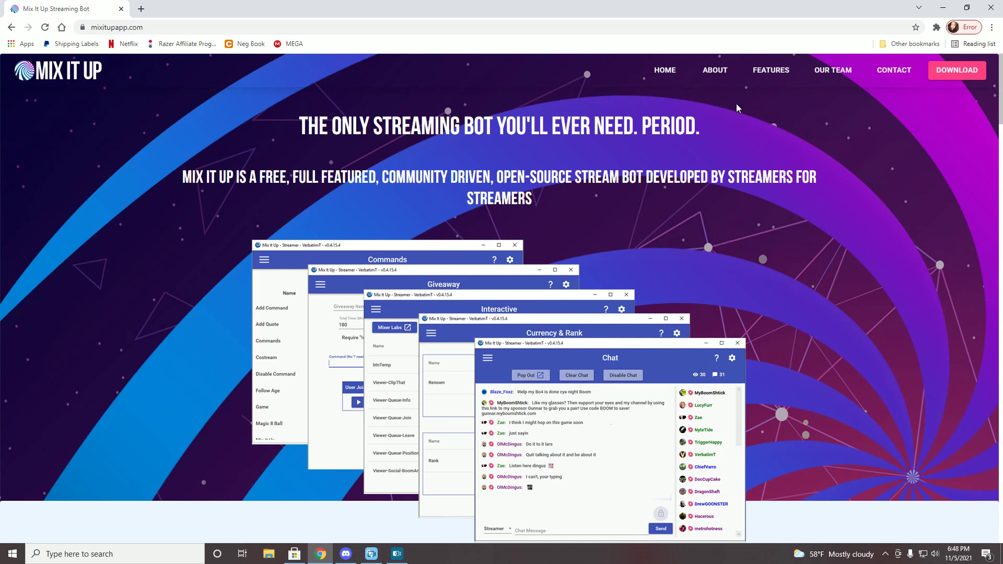
scroll(313, 115, "down", 15)
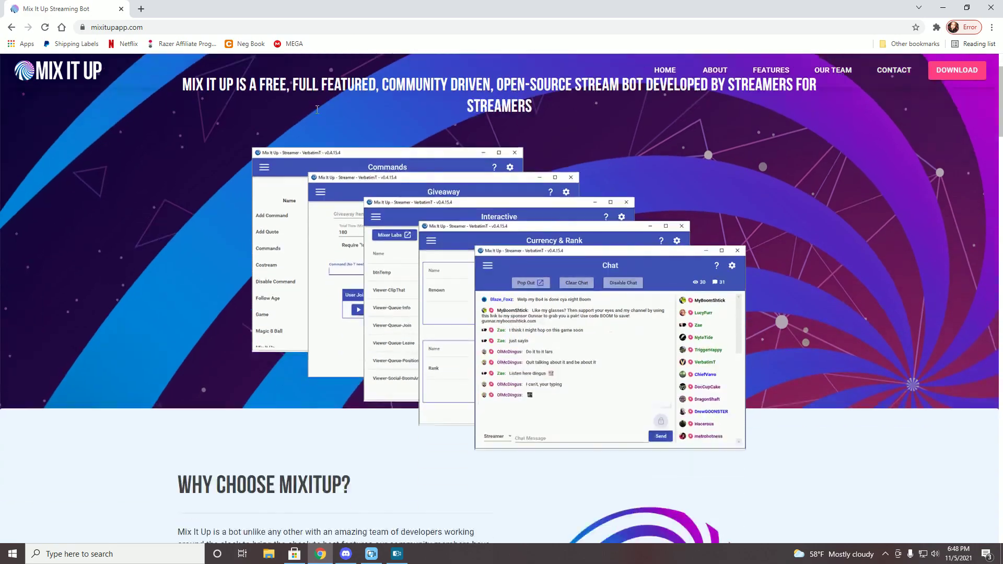
scroll(316, 111, "down", 20)
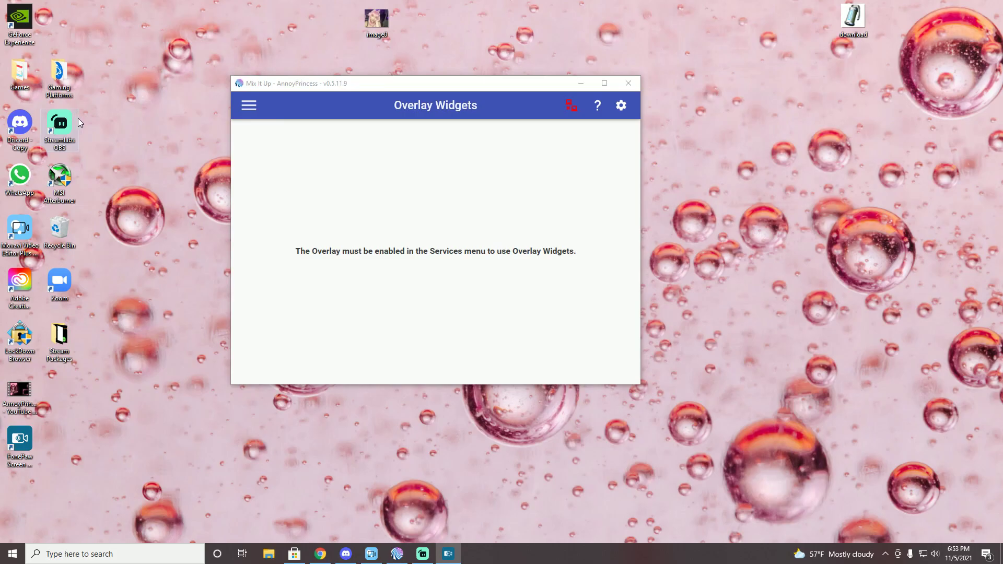
Connect the Streamlabs OBS service in the Mix It Up app and test the connection.
left_click(250, 103)
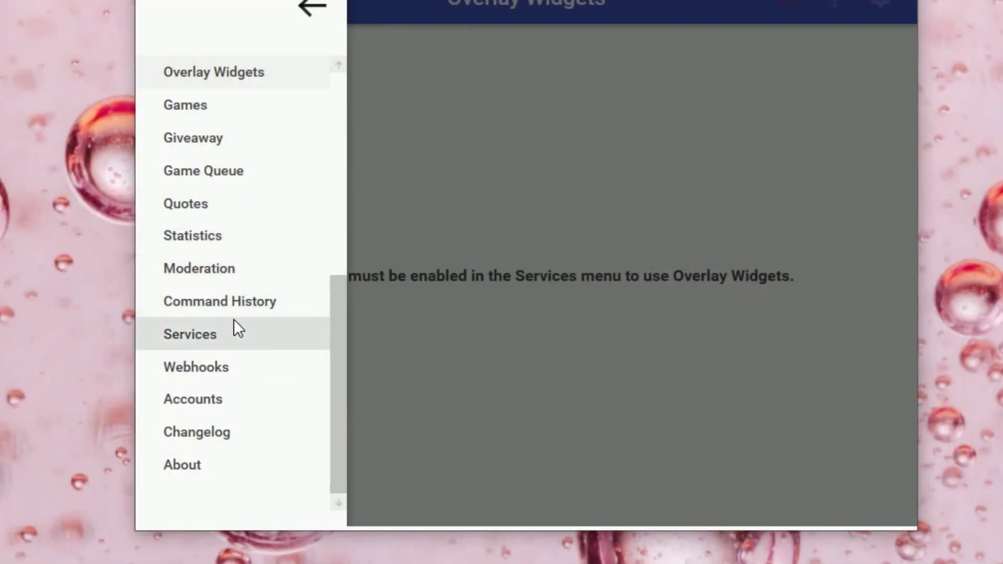
left_click(284, 279)
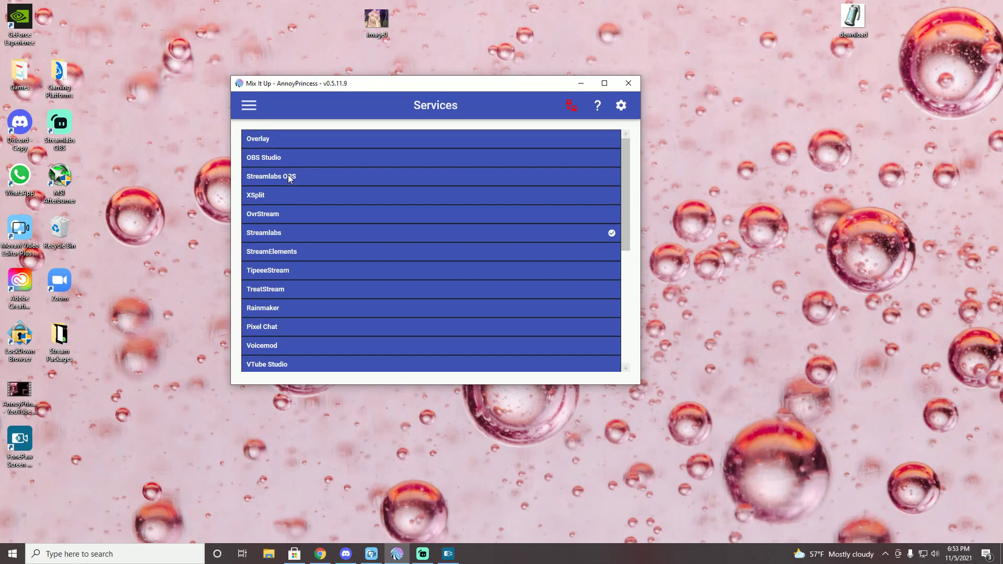
left_click(289, 176)
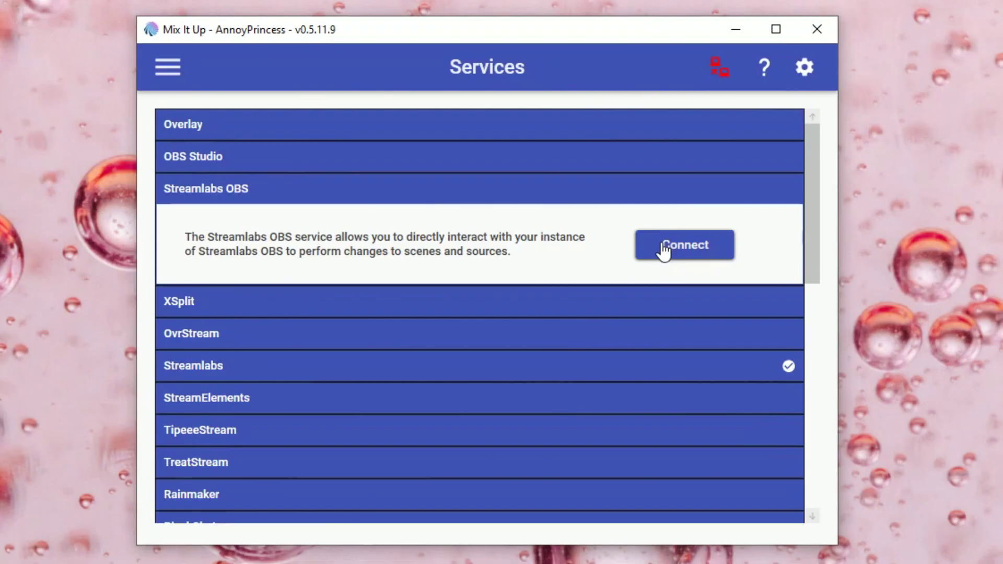
left_click(663, 249)
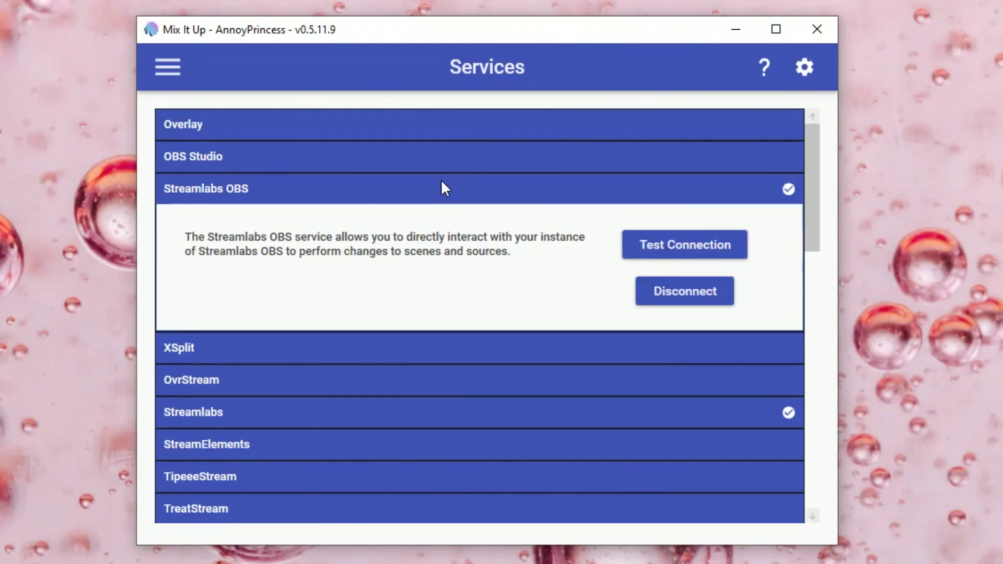
left_click(627, 245)
left_click(481, 308)
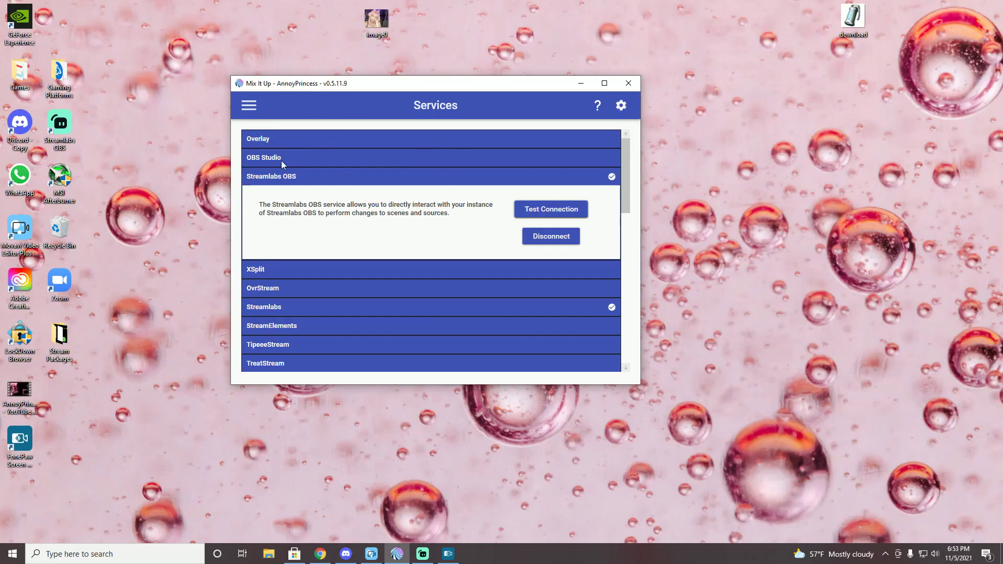
Go to the Channel Points page of Mix It Up.
left_click(249, 105)
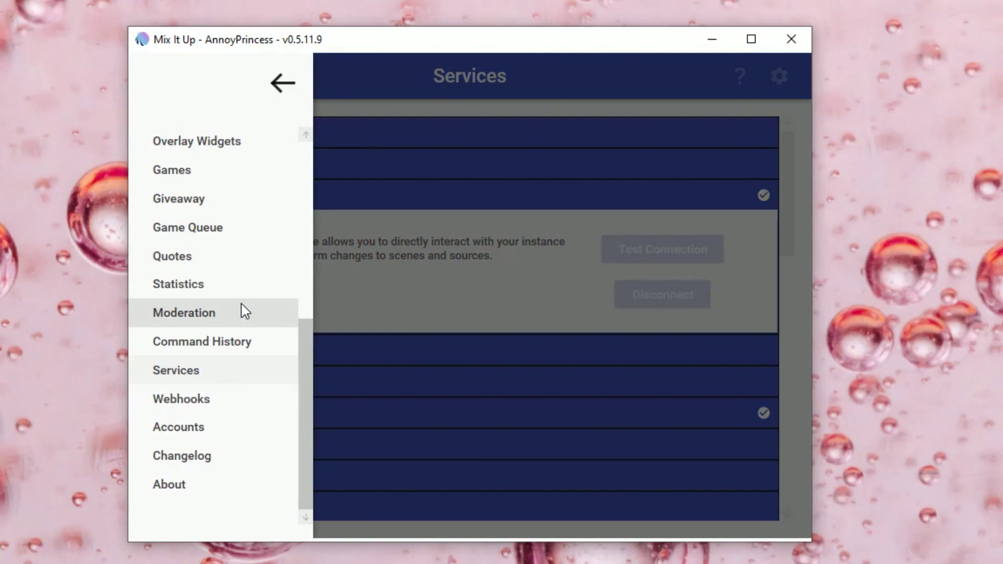
scroll(212, 300, "up", 5)
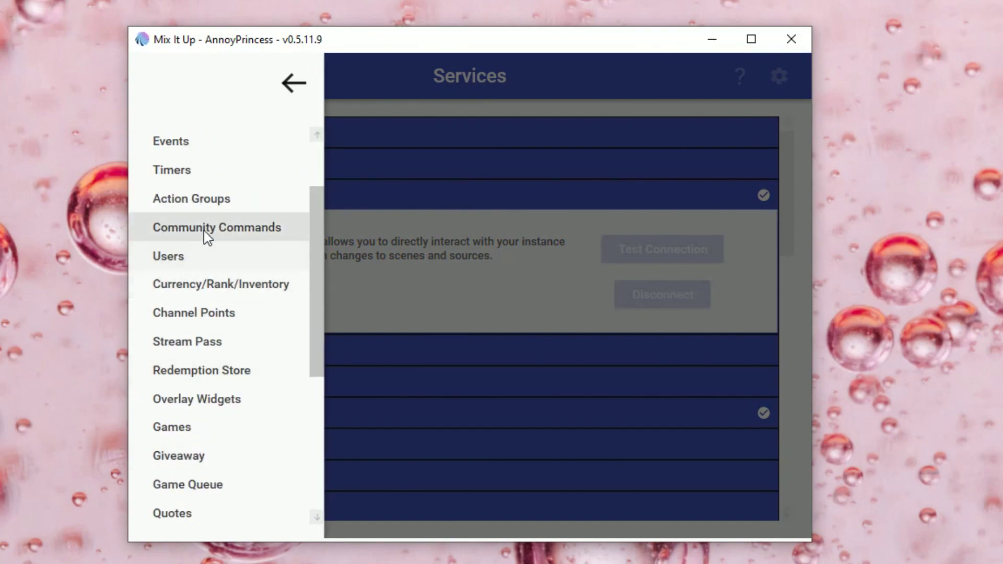
left_click(224, 314)
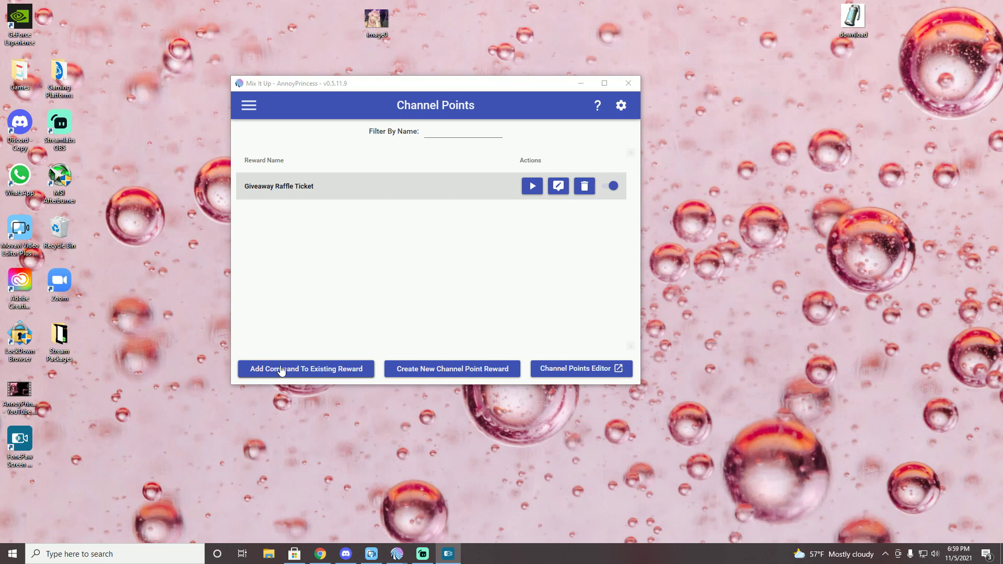
Examine the rewards available for adding a command to an existing reward, and close the new command without saving.
left_click(280, 370)
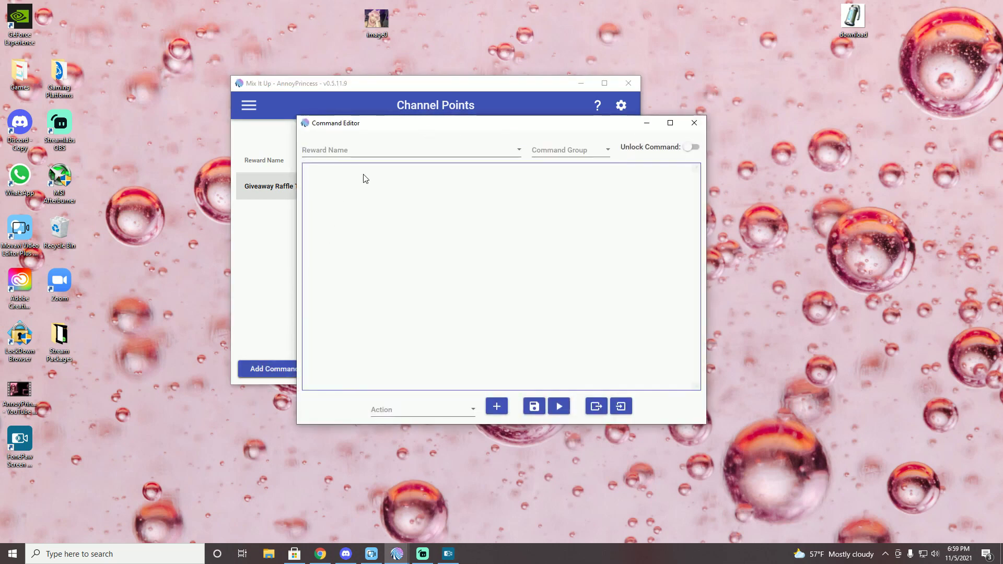
left_click(490, 152)
scroll(397, 180, "down", 2)
scroll(405, 175, "down", 9)
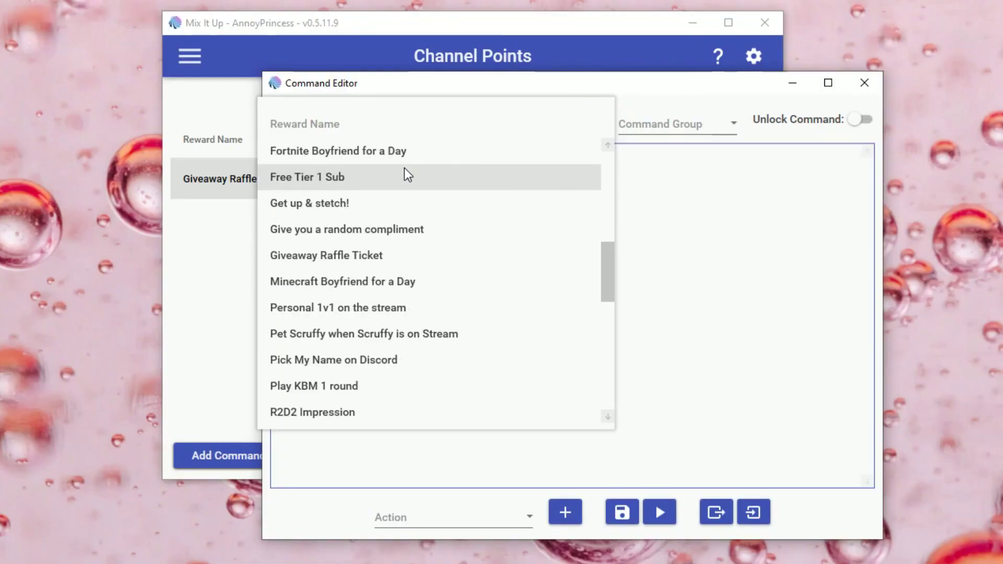
scroll(413, 260, "up", 3)
scroll(410, 265, "up", 6)
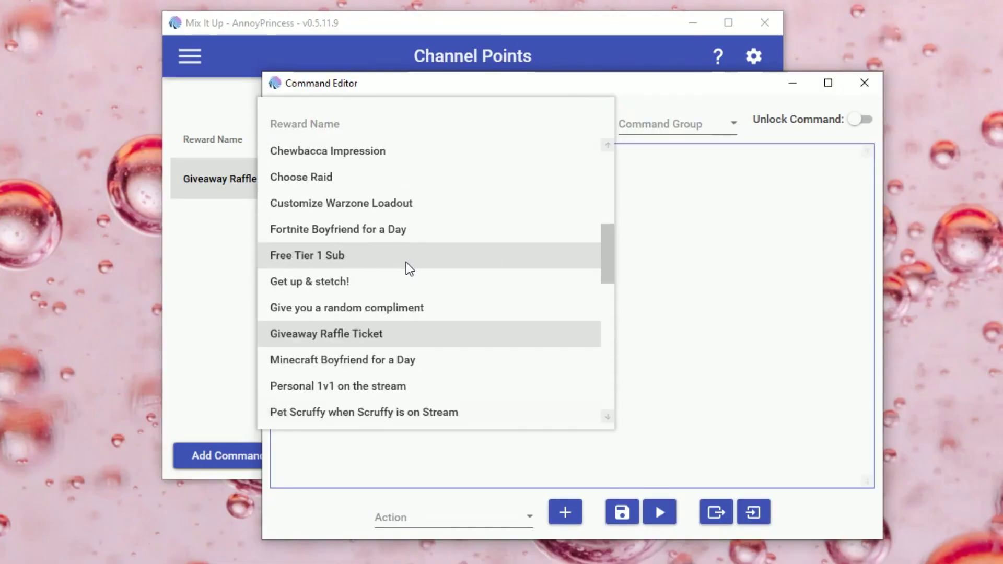
scroll(347, 184, "down", 6)
scroll(366, 209, "up", 8)
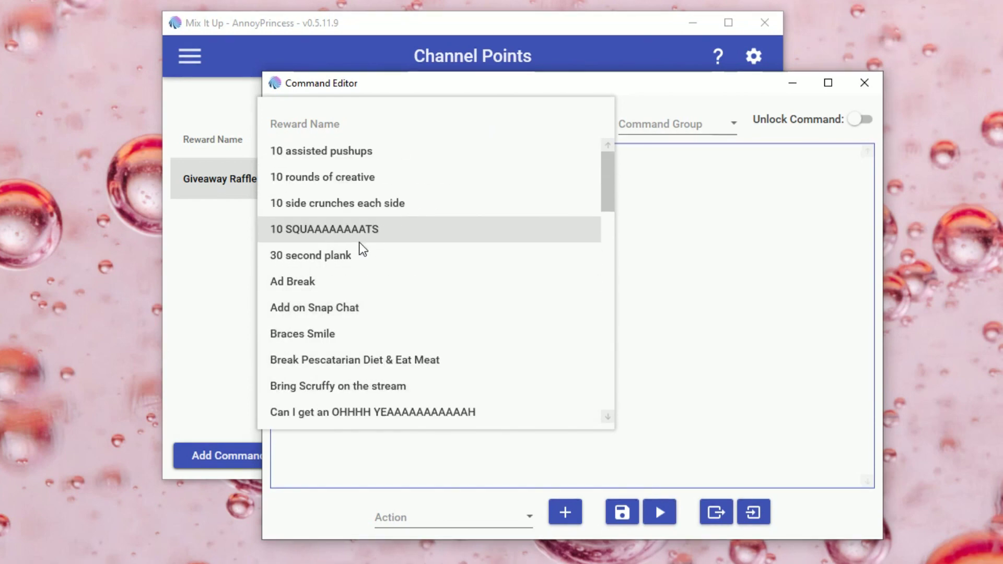
scroll(360, 245, "down", 5)
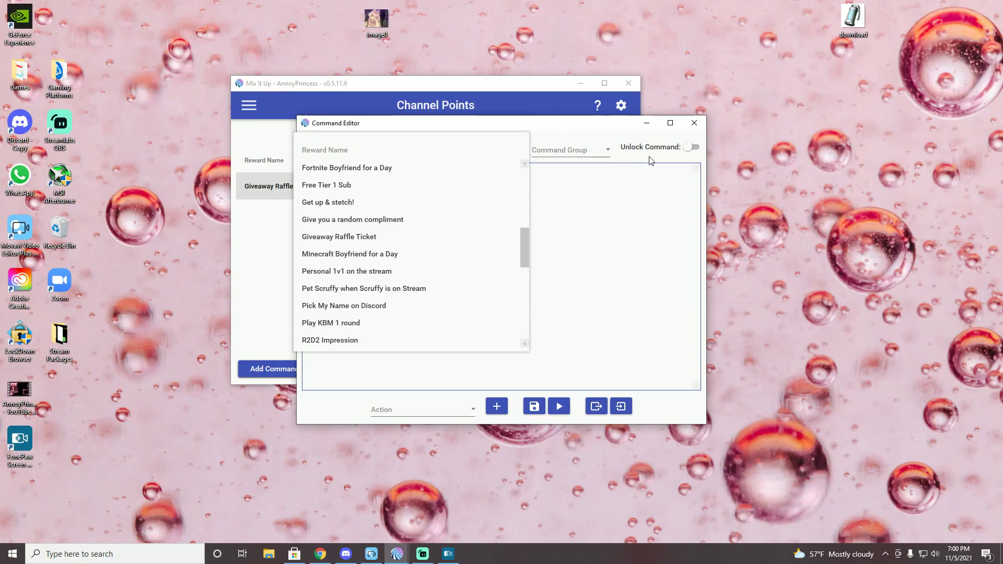
left_click(695, 123)
left_click(694, 123)
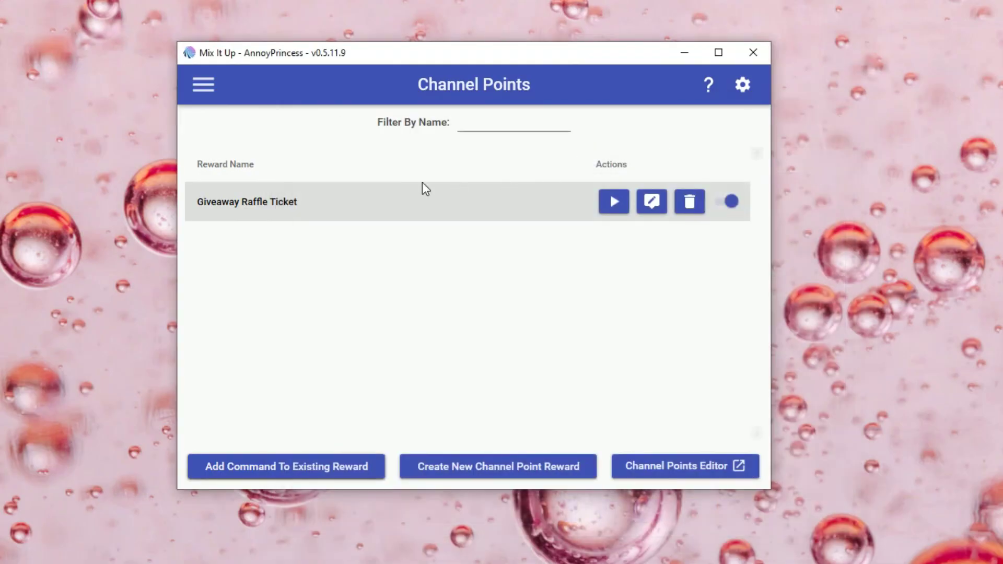
Open the Giveaway Raffle Ticket command for editing and collapse all of its actions.
left_click(653, 204)
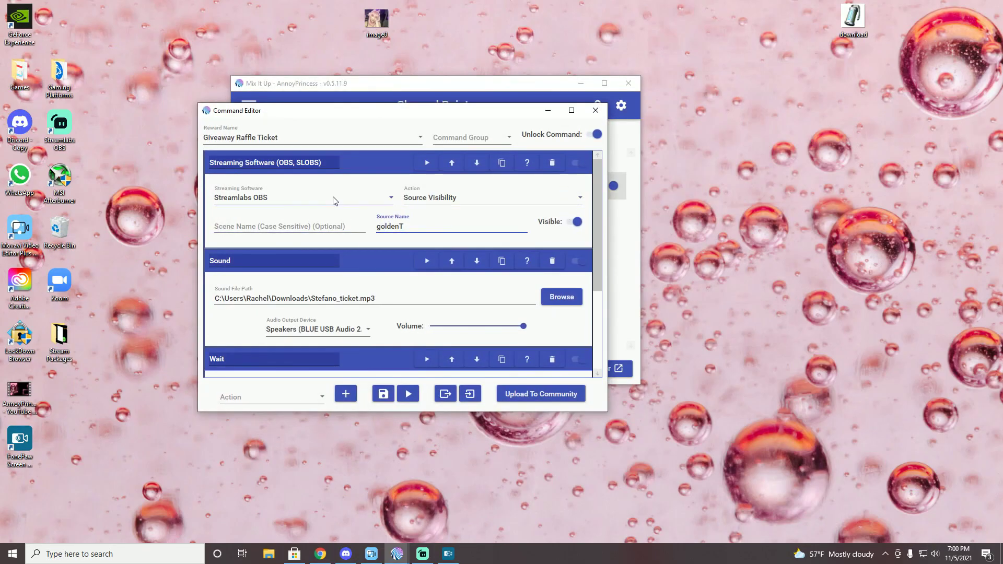
left_click(371, 169)
left_click(358, 181)
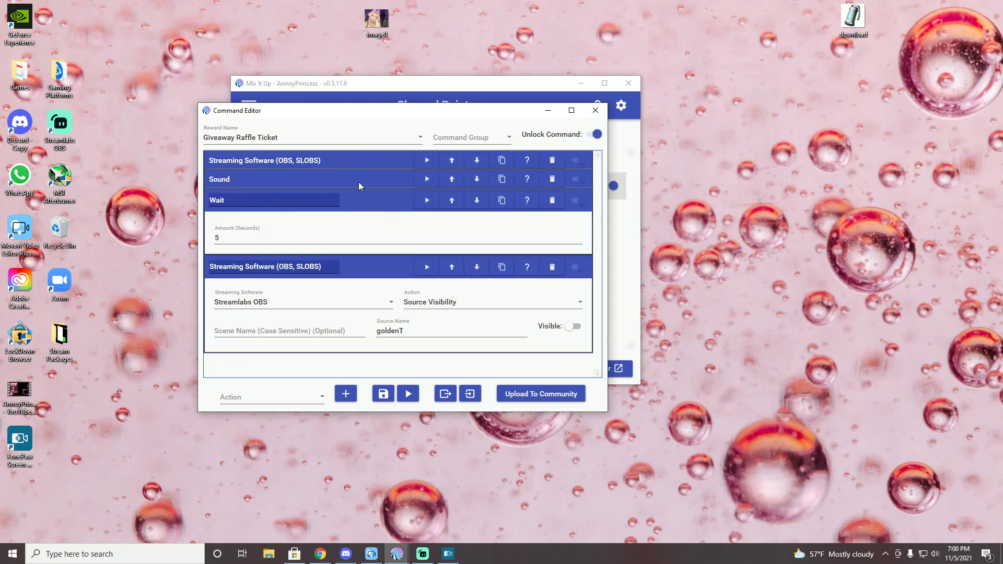
left_click(353, 261)
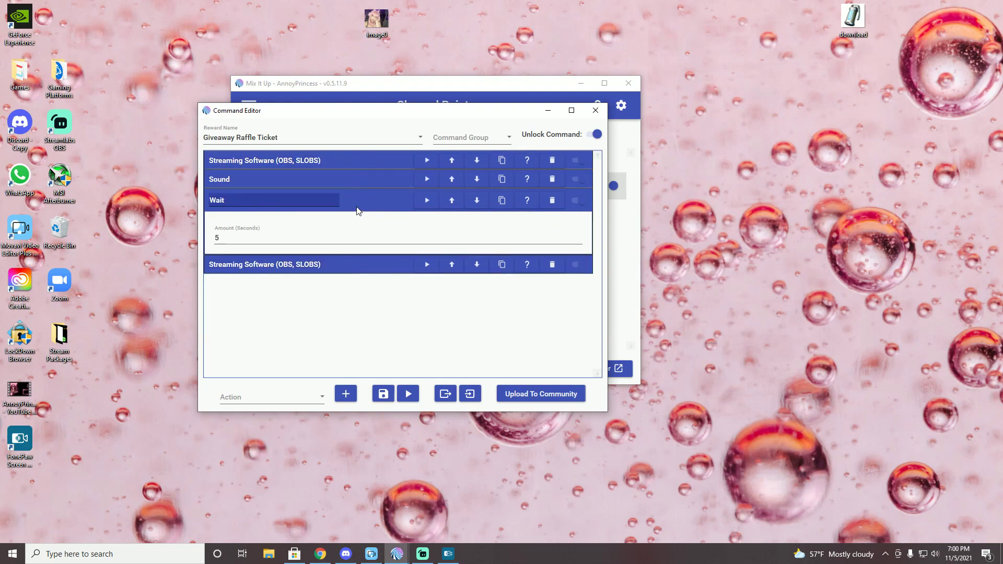
left_click(361, 205)
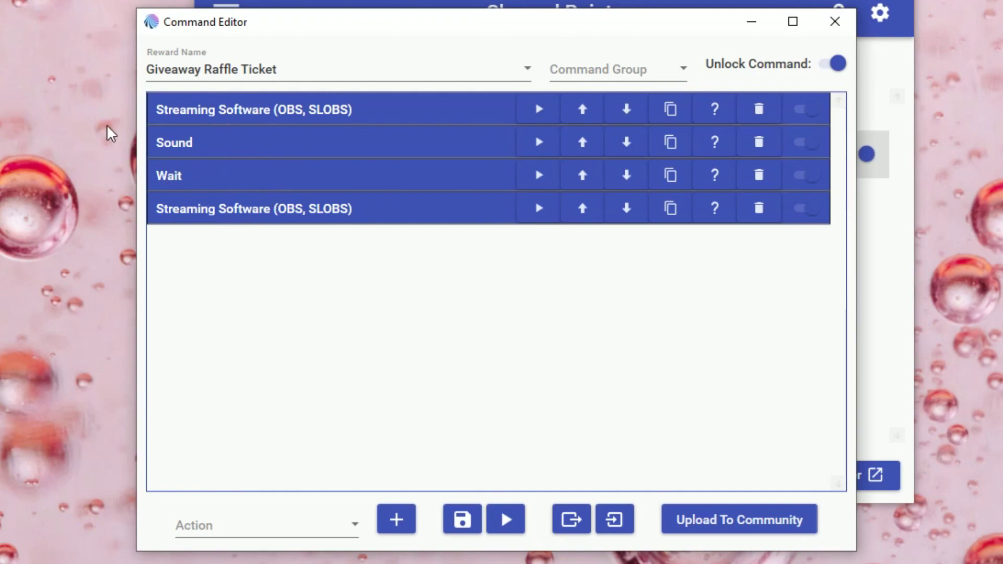
Expand the first Streaming Software action and highlight its source name goldenT.
left_click(204, 107)
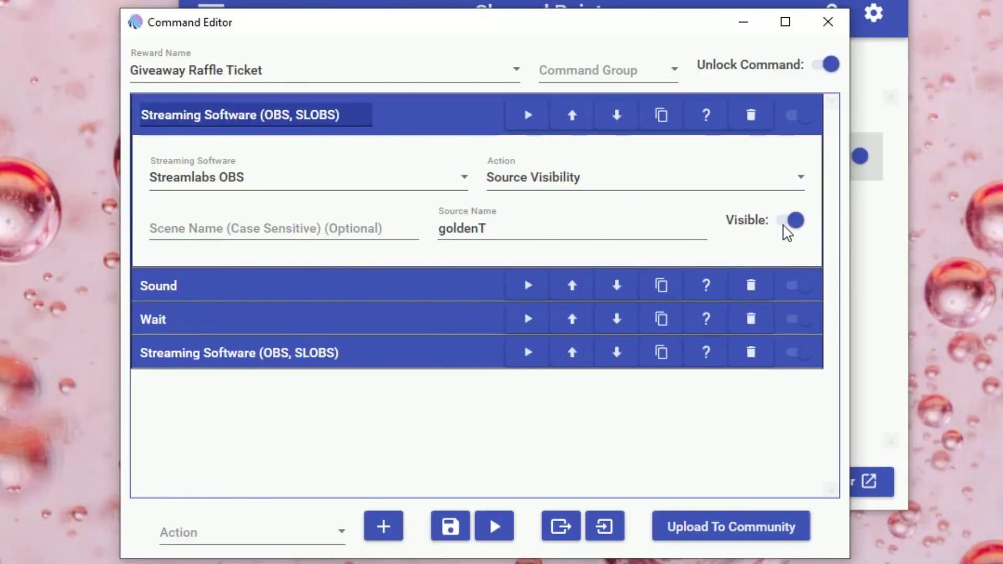
left_click(494, 227)
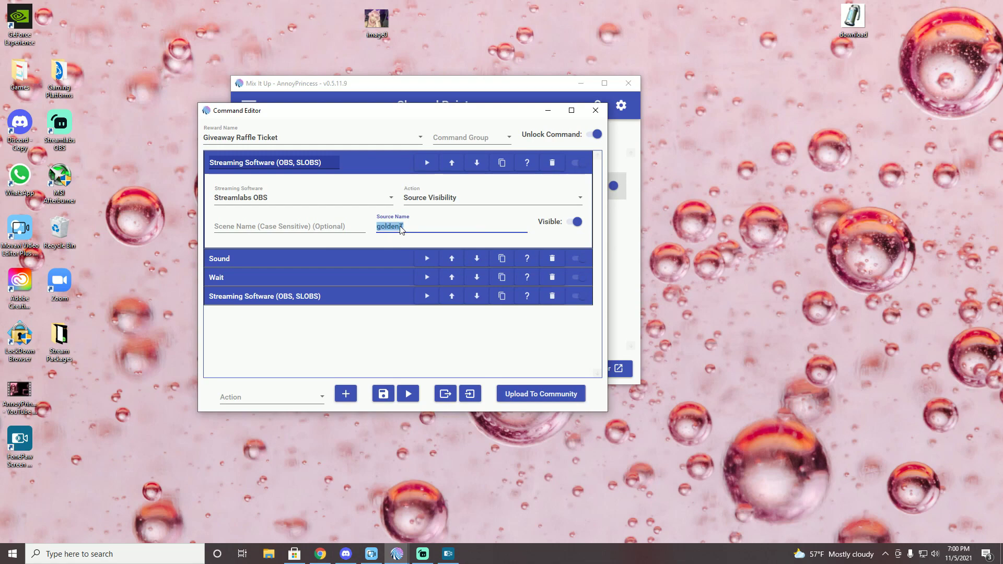
left_click(408, 226)
Switch to Streamlabs OBS and bring its window onto this screen.
left_click(383, 394)
left_click_drag(1002, 36, 737, 15)
left_click(865, 15)
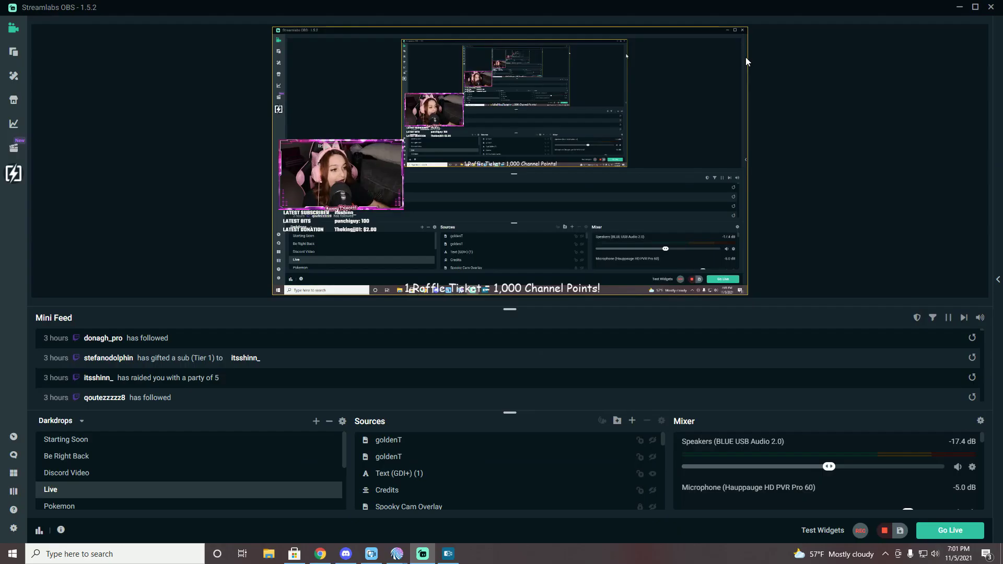
Look through the existing sources offered when adding a Media Source to the Live scene, and cancel adding one.
left_click(634, 422)
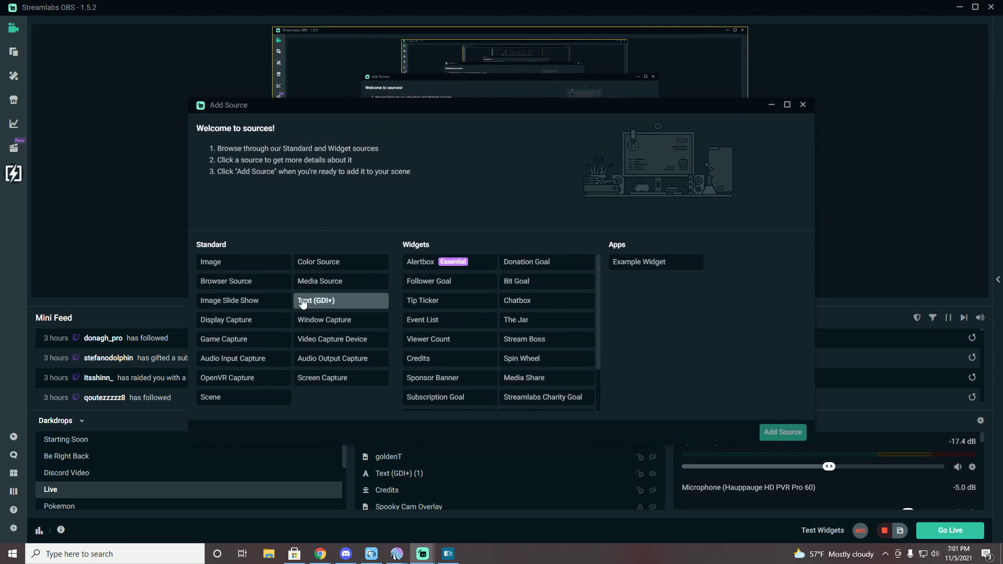
left_click(324, 283)
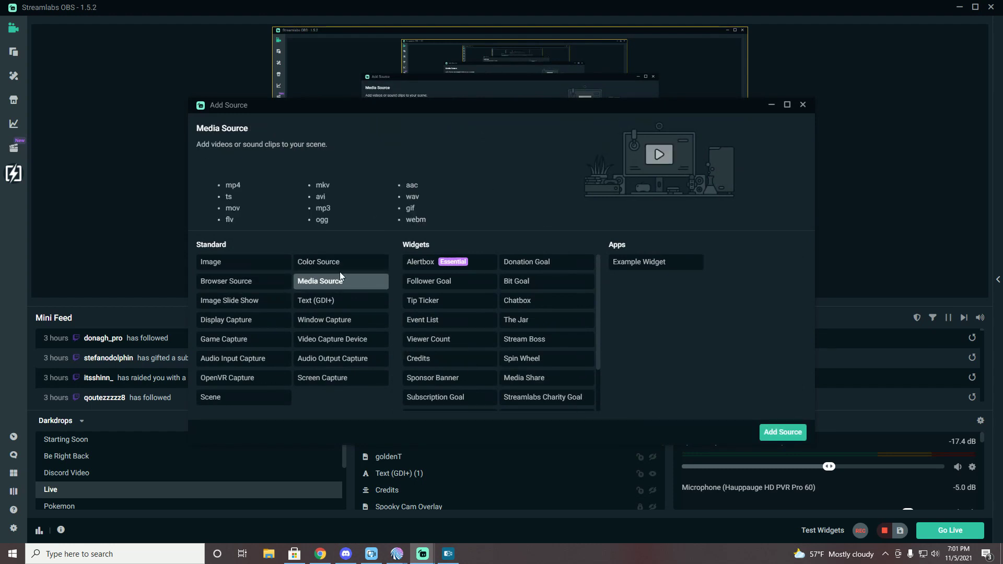
left_click(783, 433)
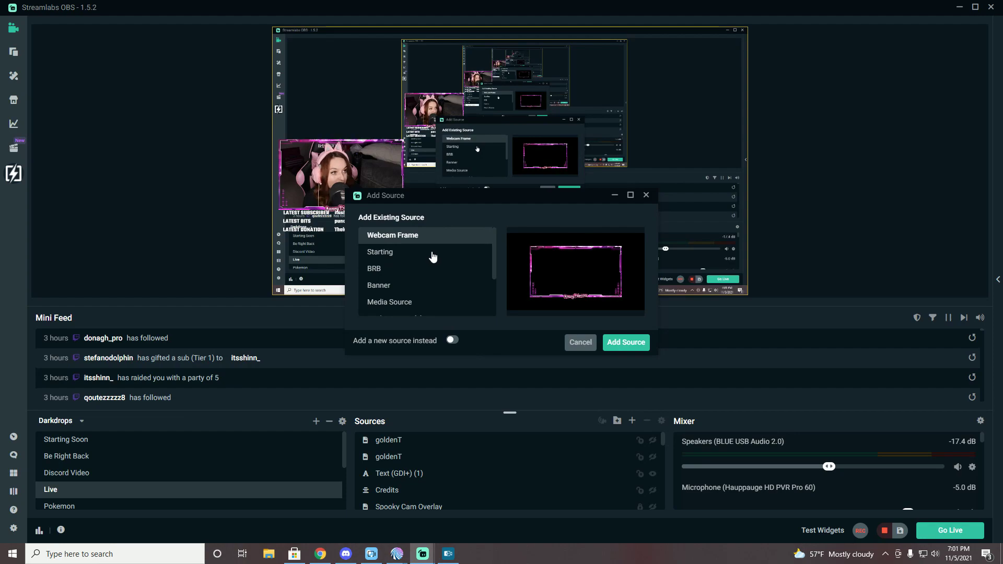
scroll(418, 266, "down", 3)
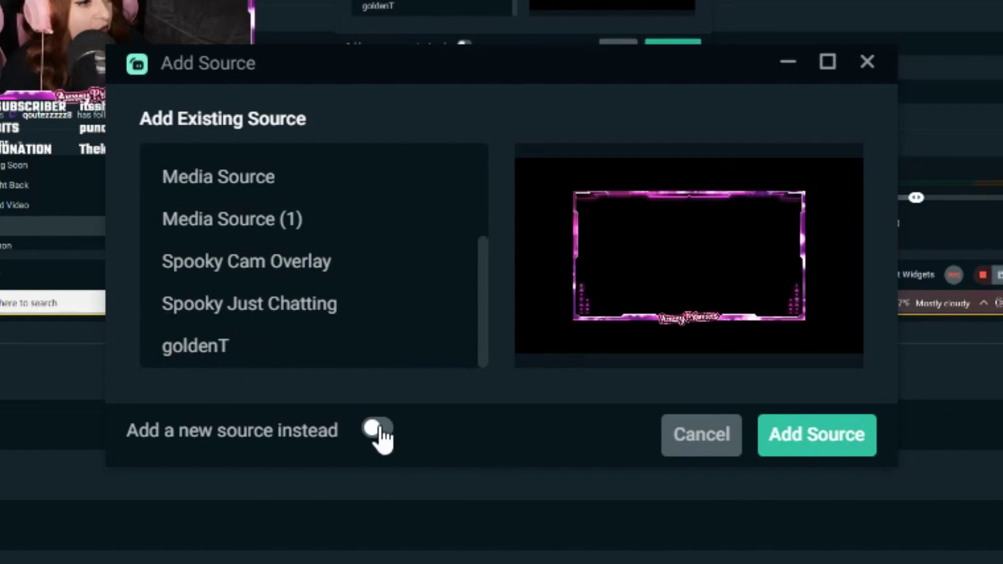
left_click(680, 438)
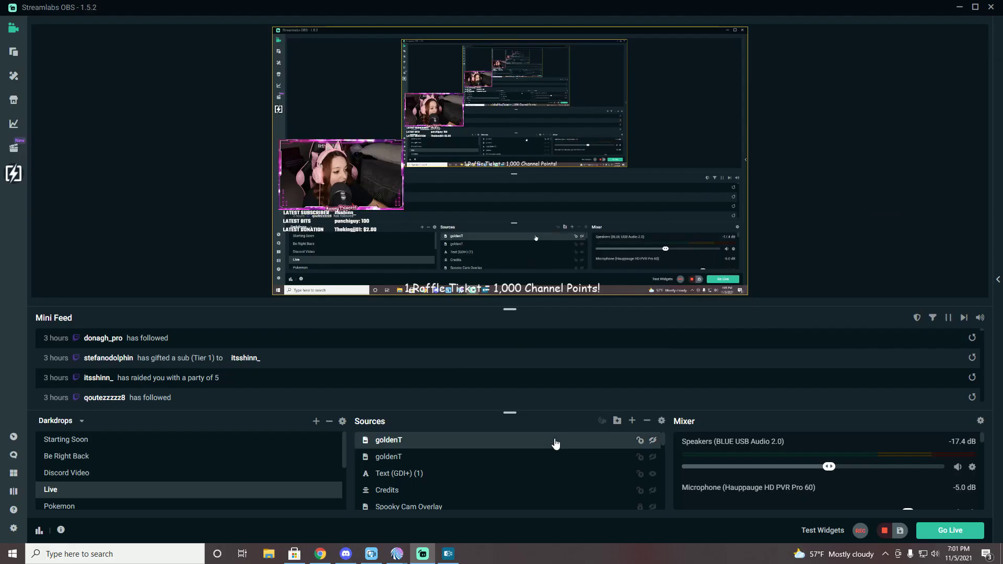
Review the media settings of the first goldenT source and close them.
double_click(513, 442)
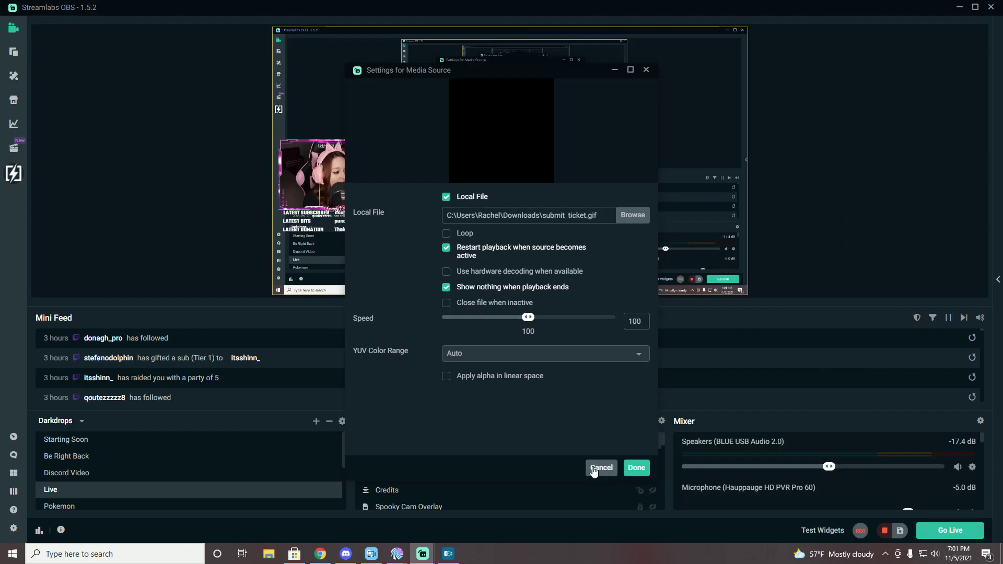
left_click(636, 468)
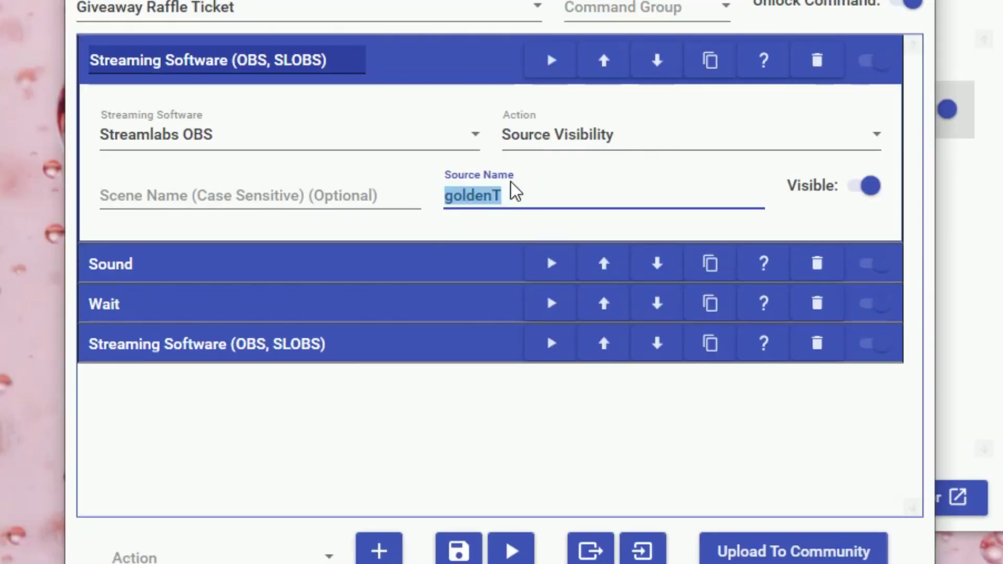
Return to the Giveaway Raffle Ticket command in Mix It Up and expand its Sound action.
left_click(400, 222)
left_click(544, 256)
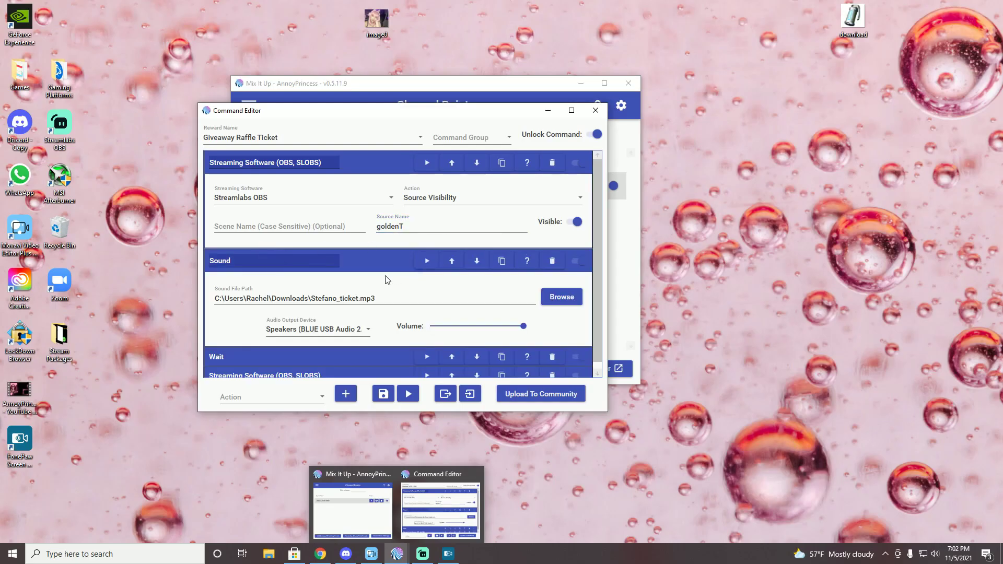
scroll(387, 280, "down", 1)
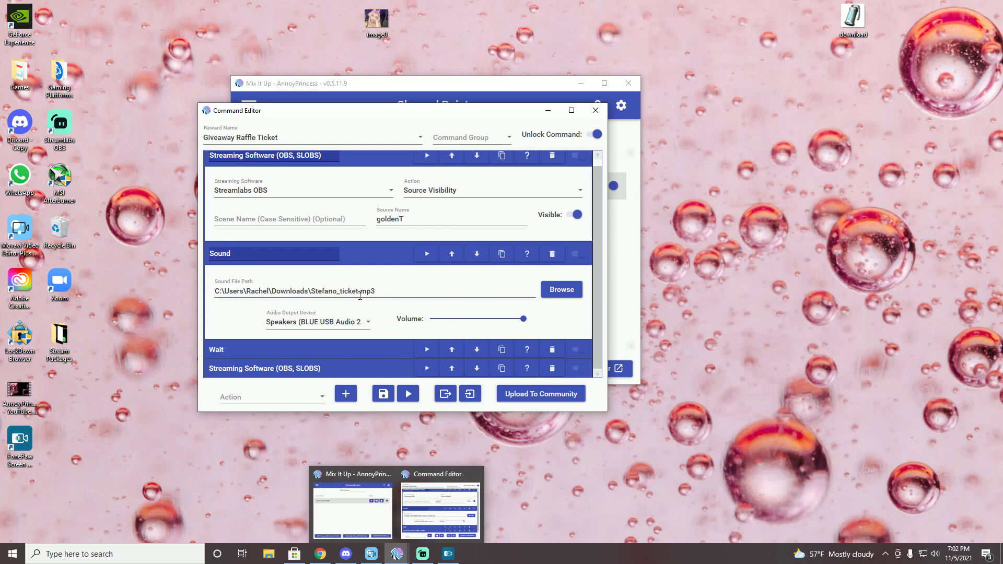
left_click(384, 292)
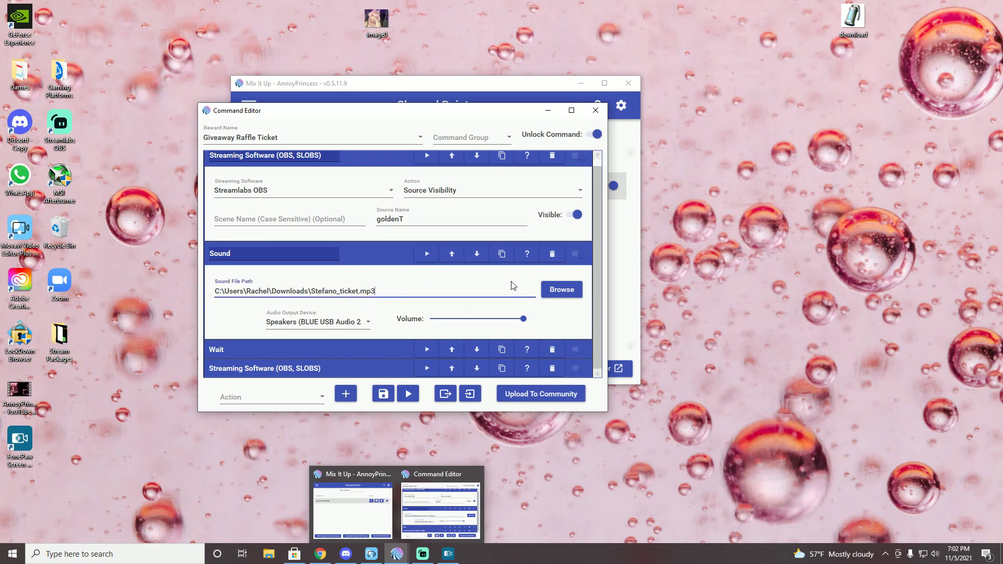
left_click(550, 289)
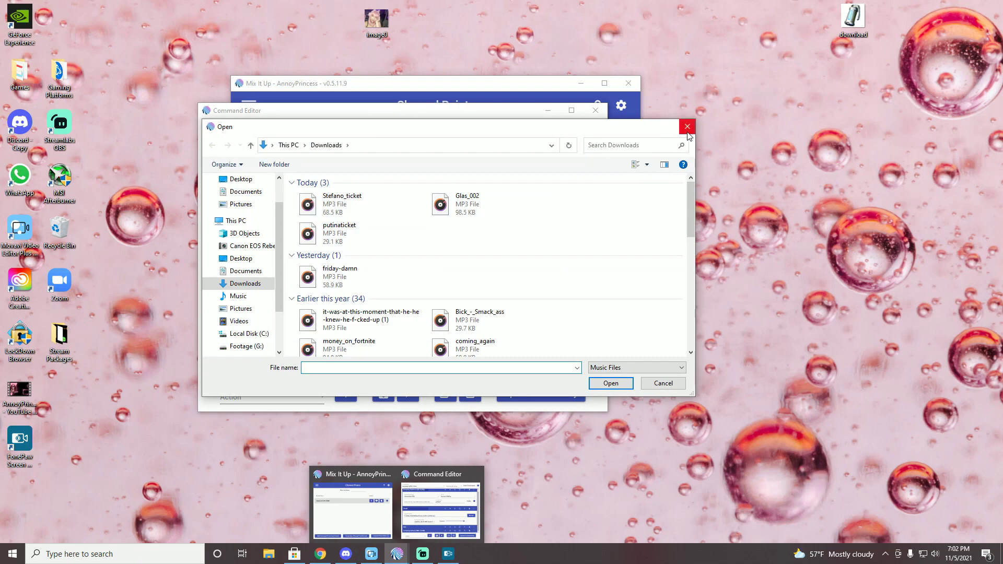
left_click(688, 127)
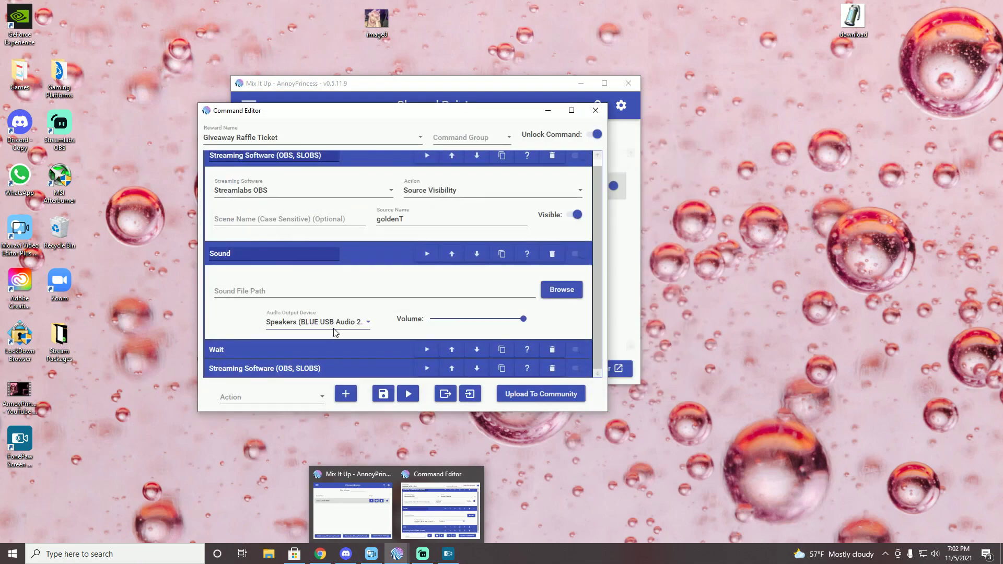
Set the Sound action's file to Stefano_ticket.mp3 from the Downloads folder.
left_click(562, 289)
left_click(373, 204)
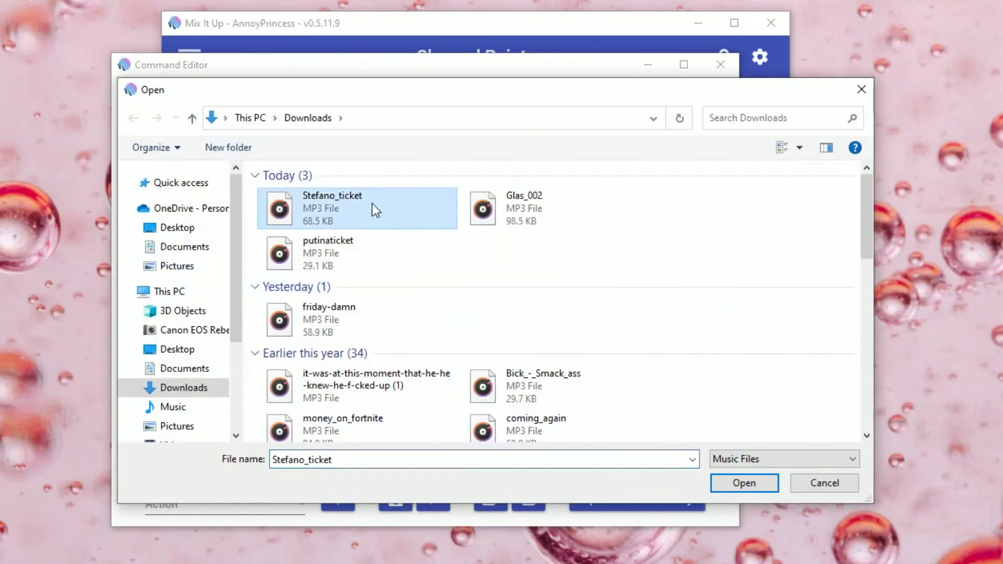
left_click(760, 479)
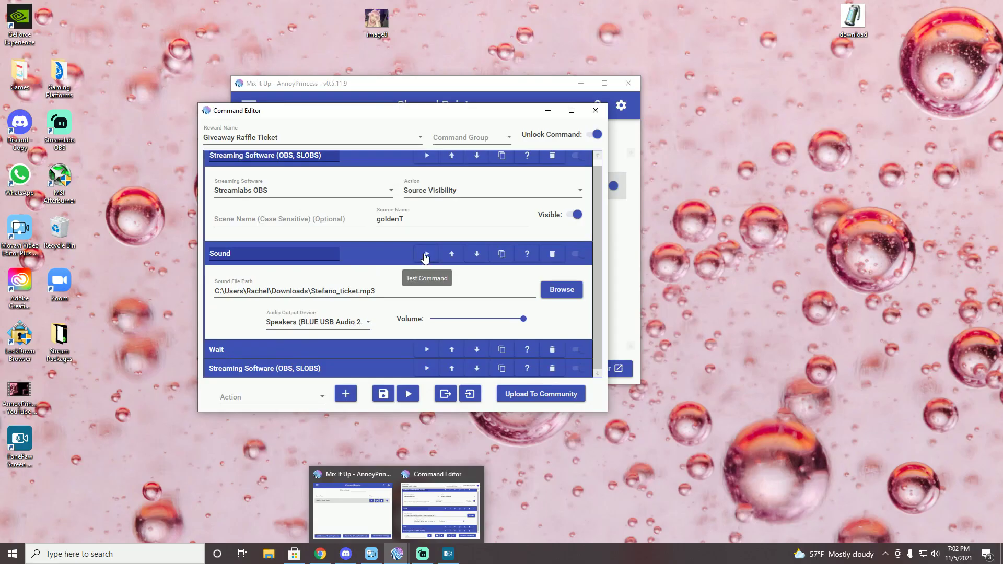
left_click(462, 286)
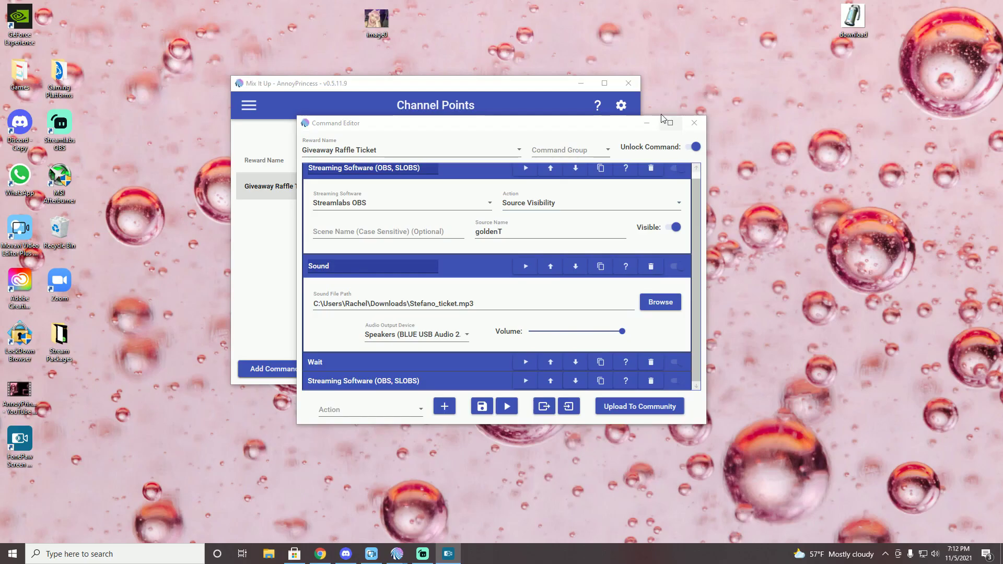
Maximize the Command Editor and expand the Wait action and the final Streaming Software action to review their settings.
left_click(671, 124)
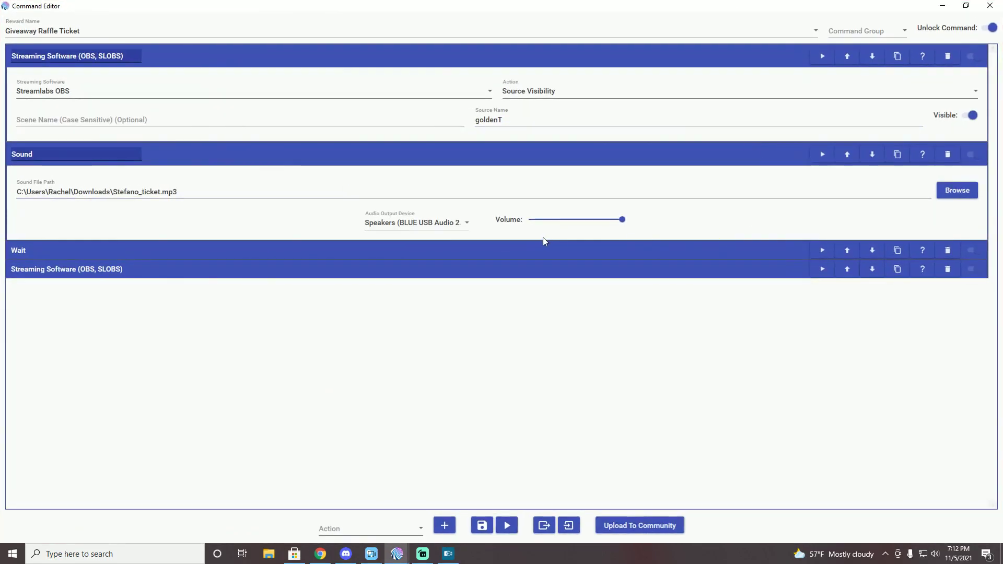
left_click(174, 254)
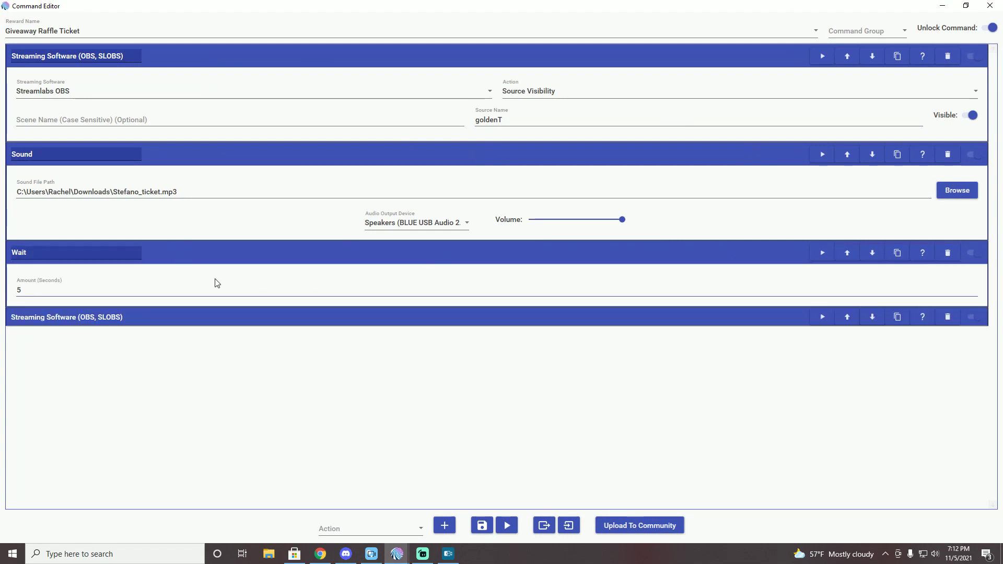
left_click_drag(40, 290, 14, 293)
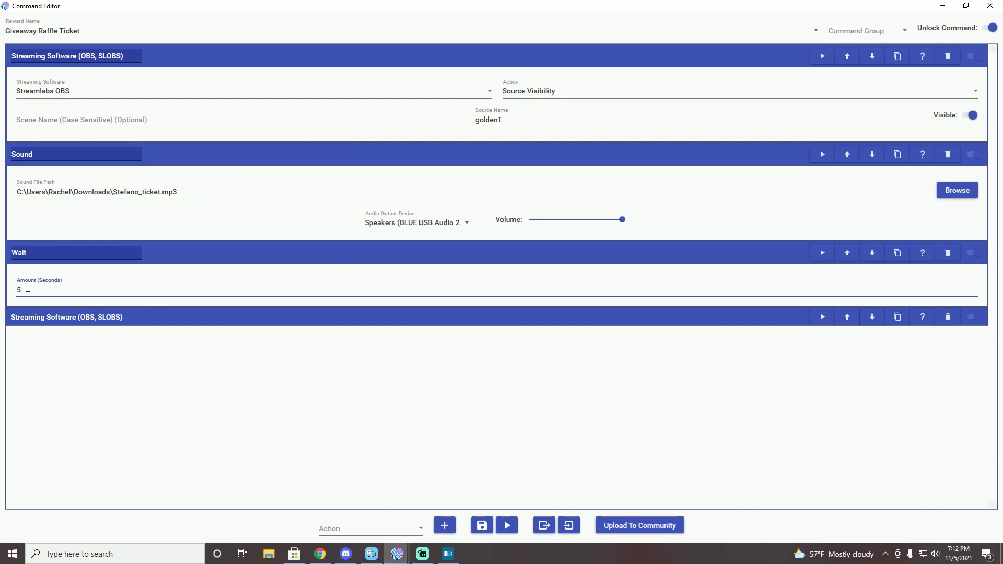
left_click(85, 322)
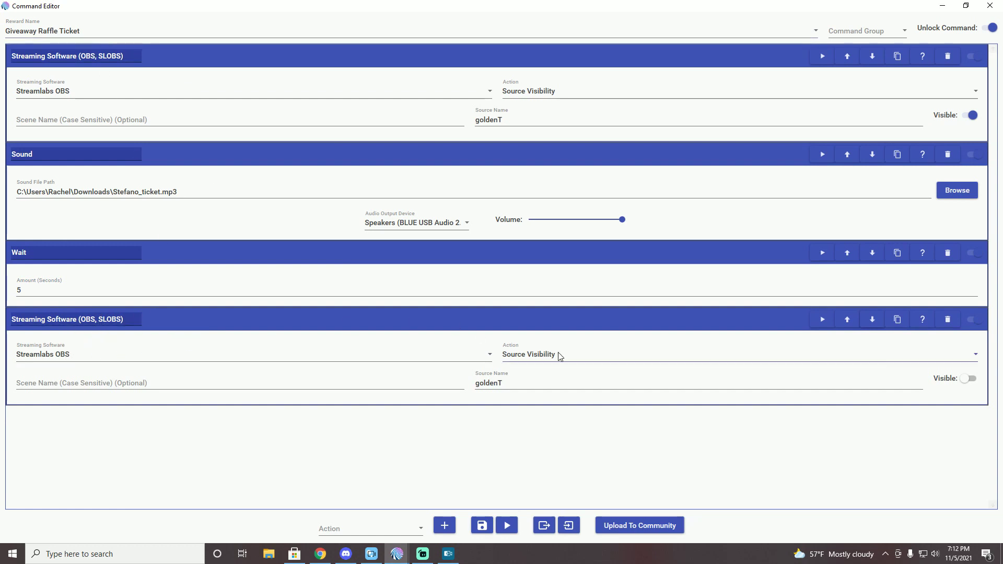
left_click(563, 385)
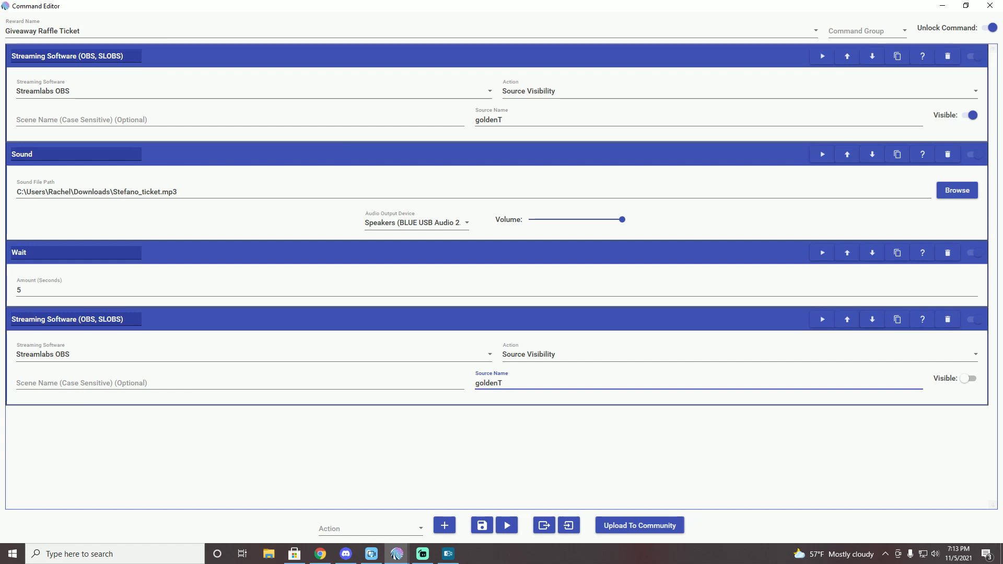
Switch to Streamlabs OBS, preview the first goldenT source by showing and hiding it again, and return to the Command Editor.
key("alt+Tab")
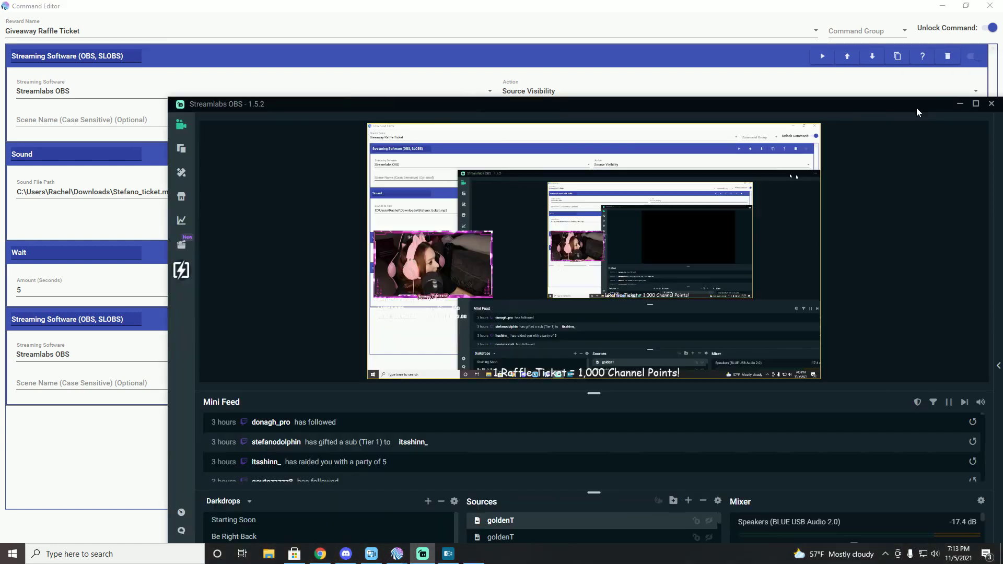
double_click(917, 108)
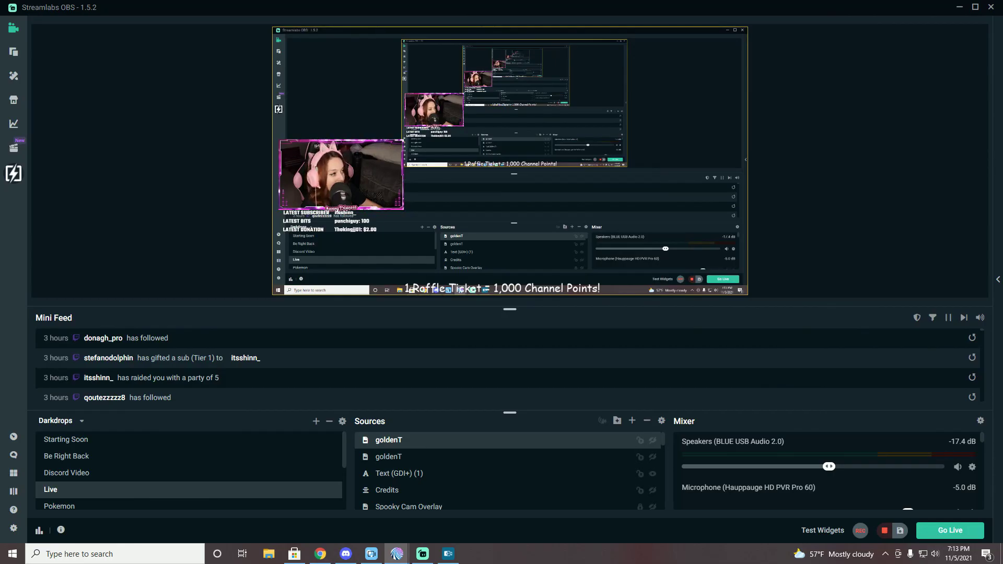
left_click(653, 440)
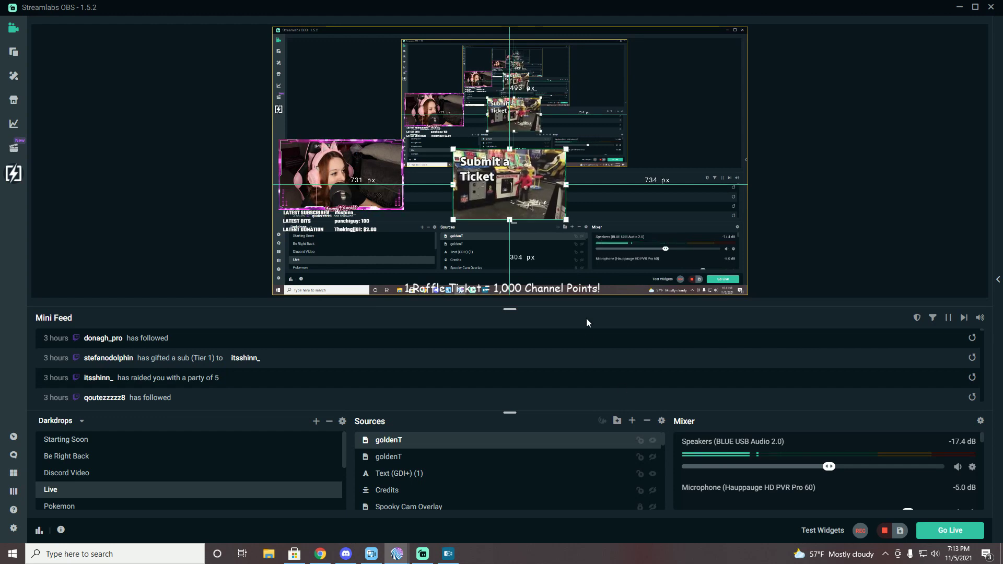
left_click(652, 441)
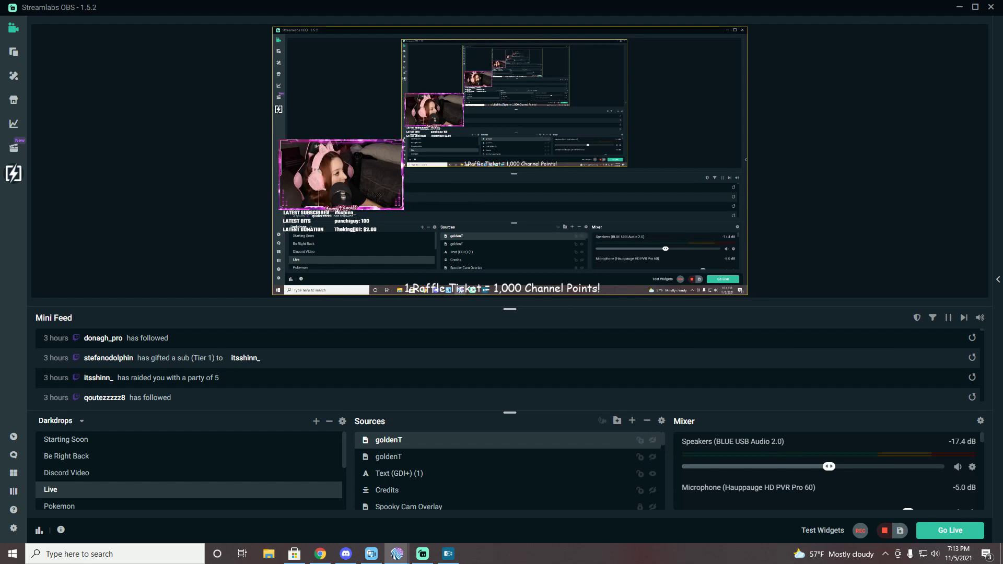
left_click(959, 8)
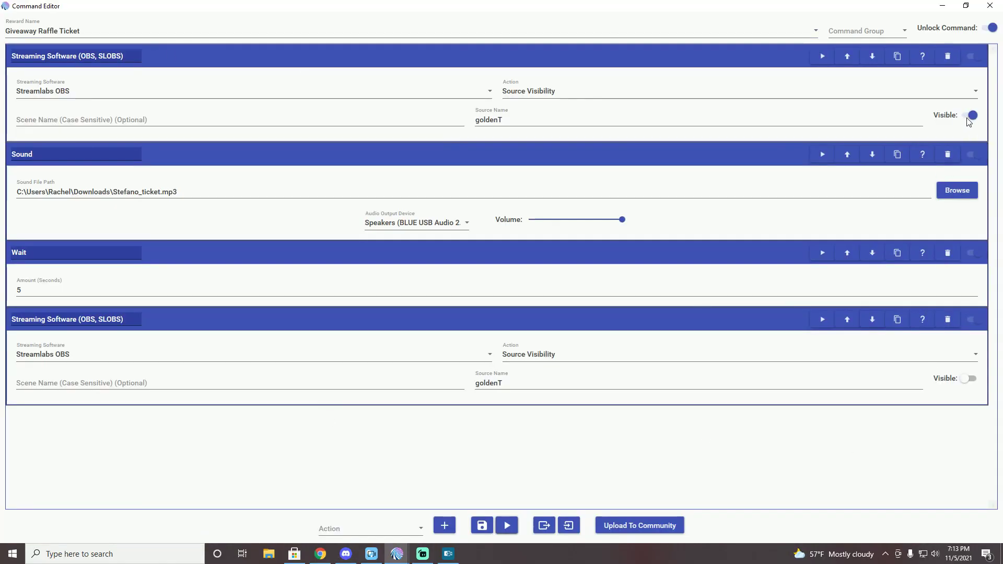
Collapse all four actions of the Giveaway Raffle Ticket command.
left_click(199, 56)
left_click(212, 174)
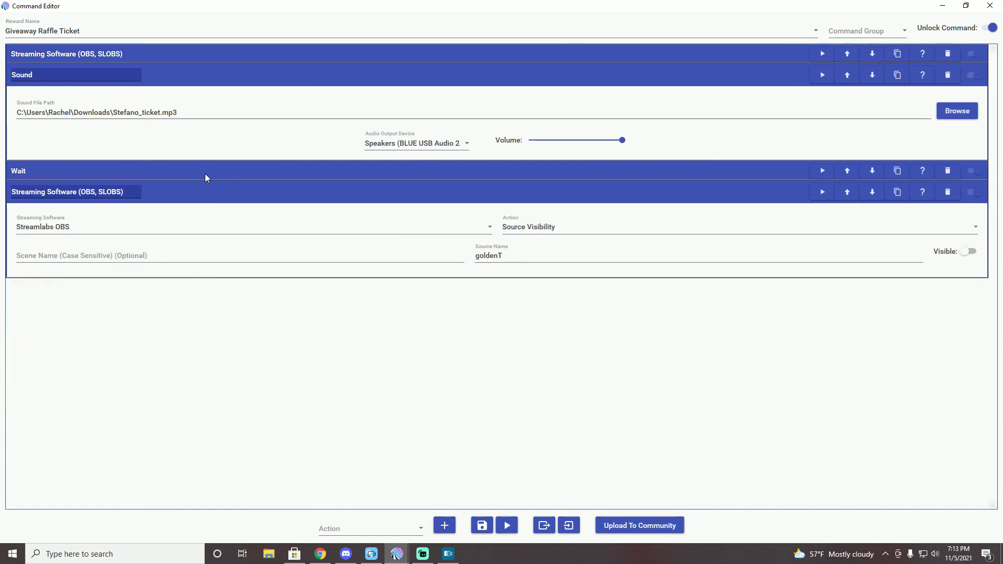
left_click(211, 74)
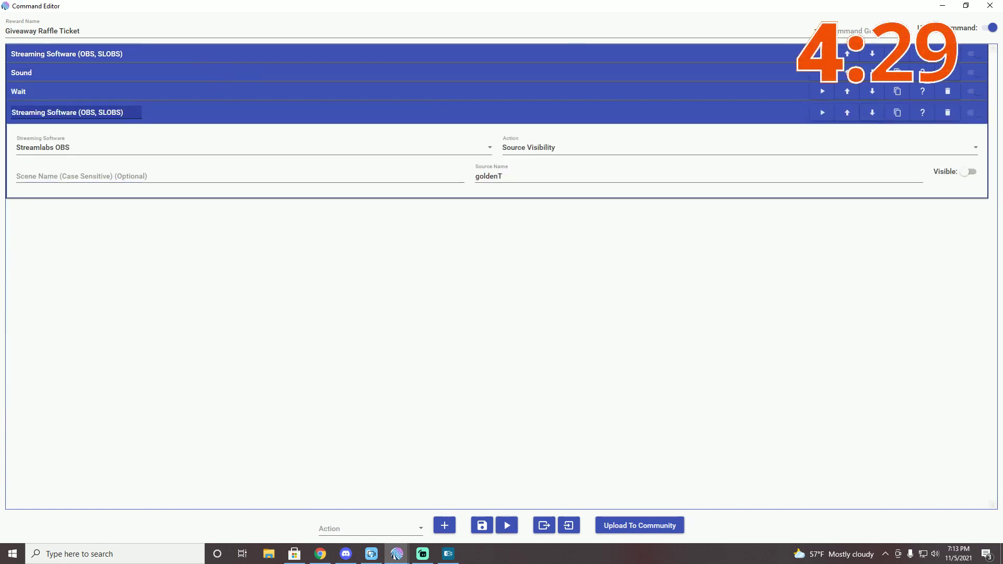
left_click(201, 113)
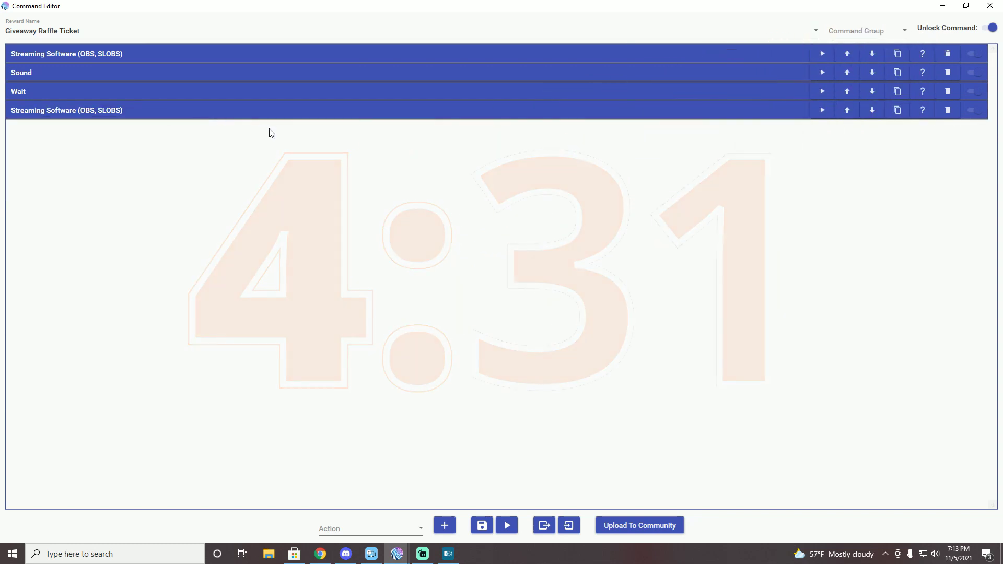